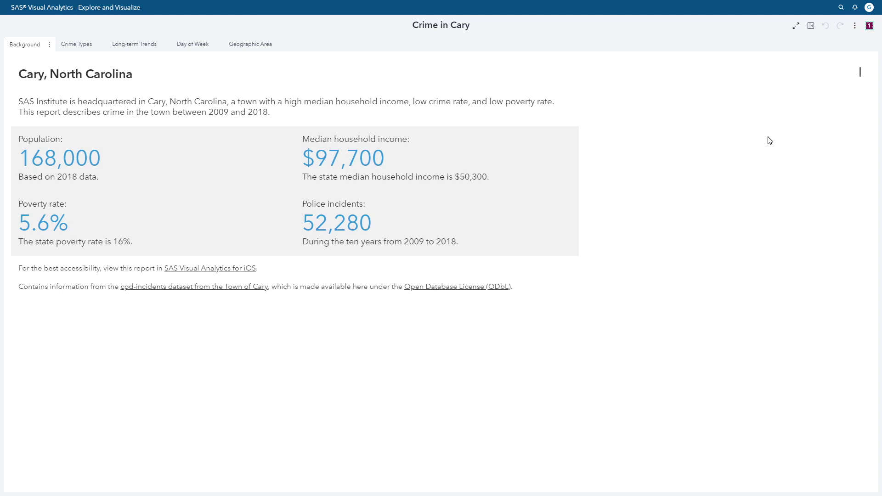
# Move keyboard focus from the Background page tab to the Crime Types tab
pyautogui.press('Tab')
pyautogui.press('Right')
# Show the Crime Types page and put focus on the Most Common Crimes bar chart
pyautogui.press('Return')
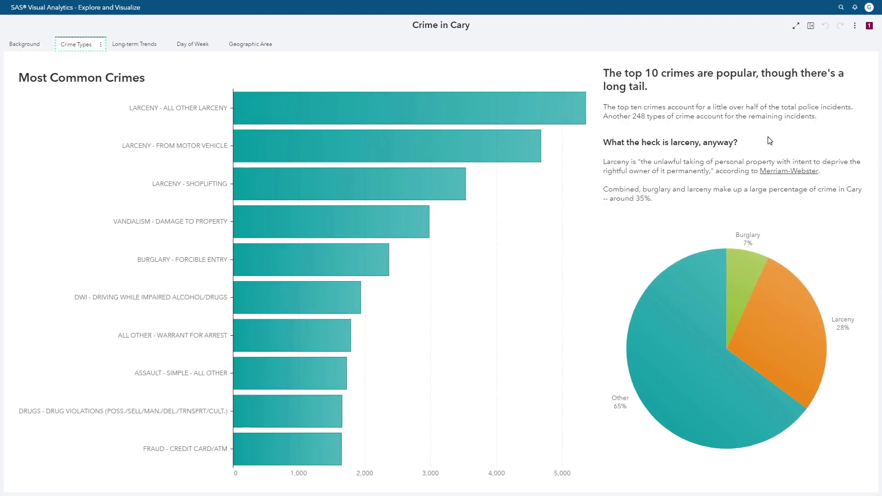
pyautogui.press('Tab')
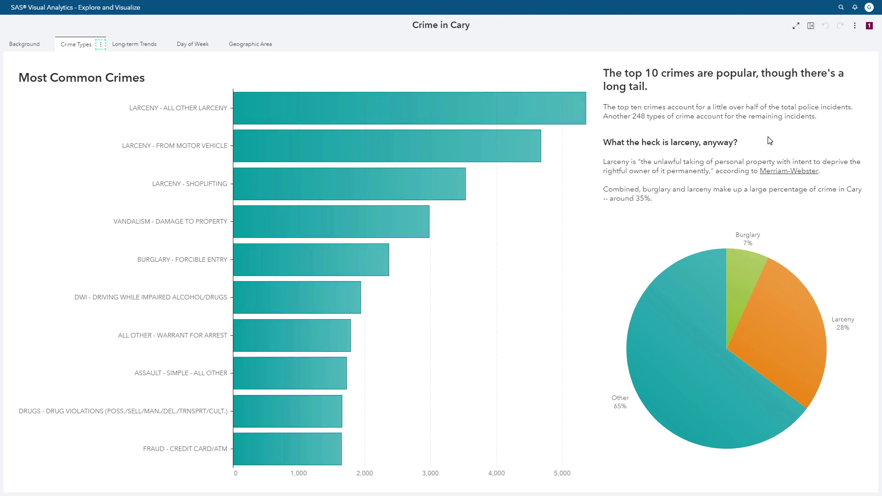
pyautogui.press('Tab')
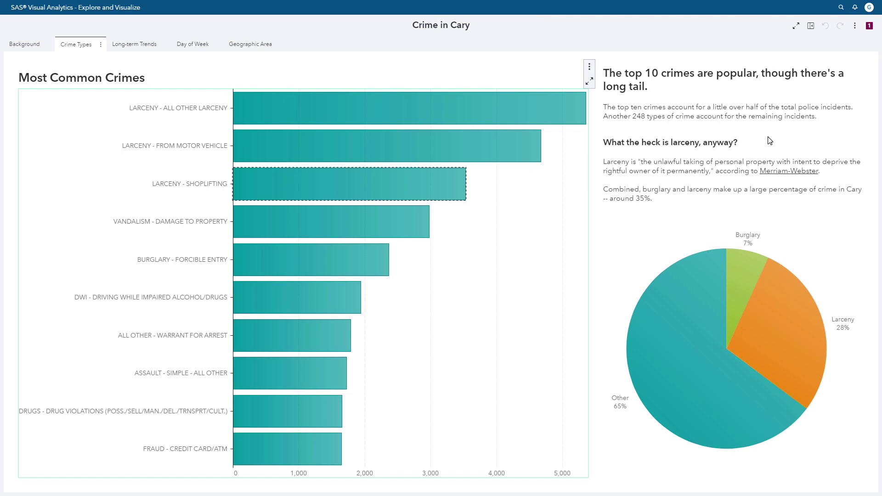
# Choose View with SAS Graphics Accelerator from the Most Common Crimes chart's object menu
pyautogui.hotkey('shift', 'Tab')
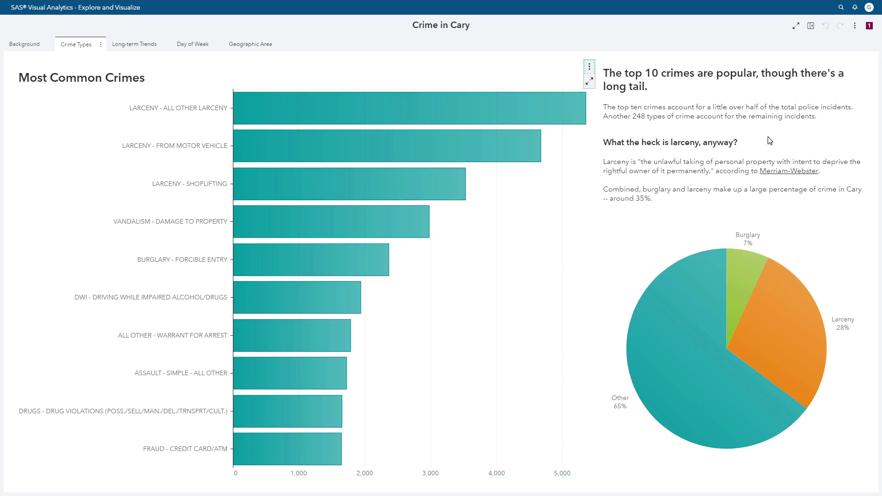
pyautogui.press('Return')
pyautogui.press('Down')
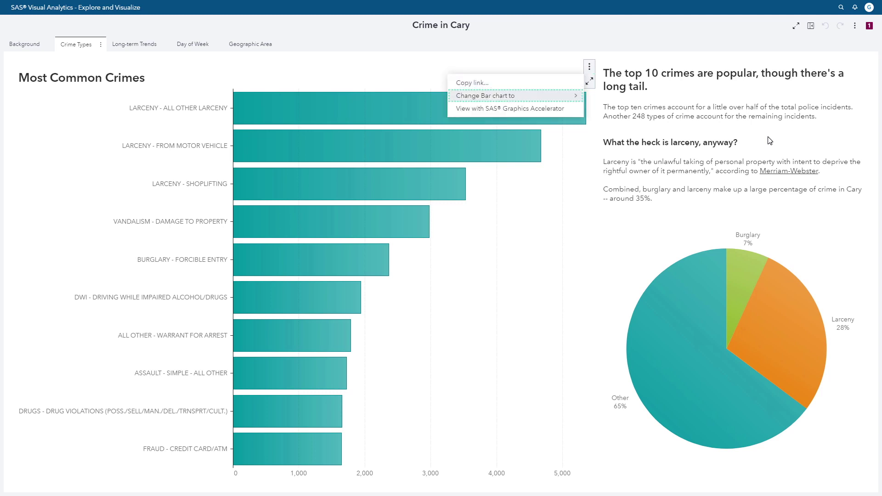
pyautogui.press('Down')
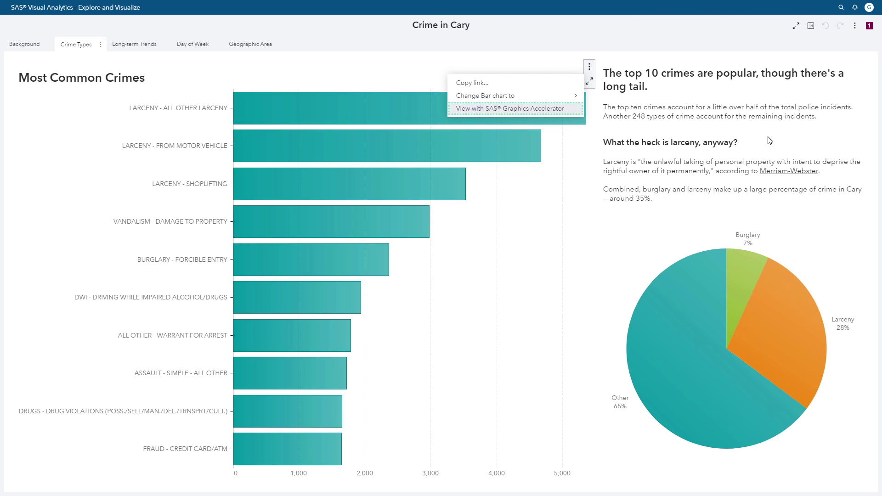
pyautogui.press('Return')
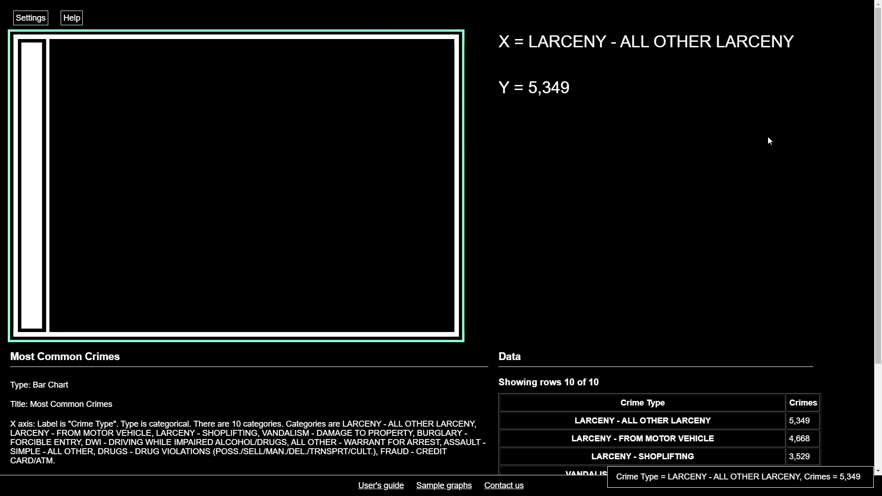
# Step past the second bar to the third, LARCENY - SHOPLIFTING at 3,529 crimes
pyautogui.press('Right')
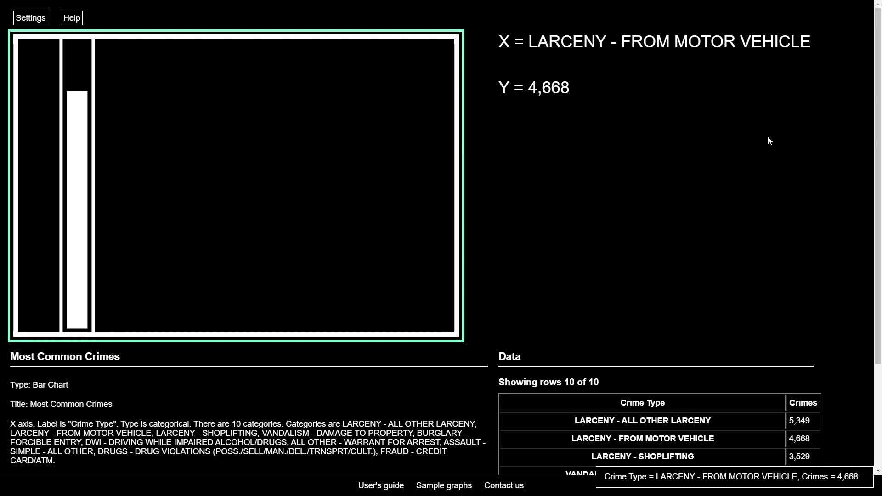
pyautogui.press('Right')
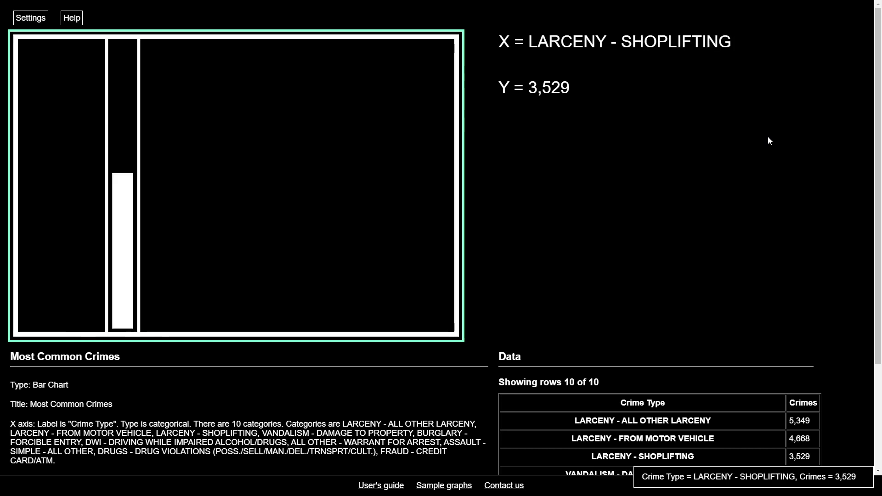